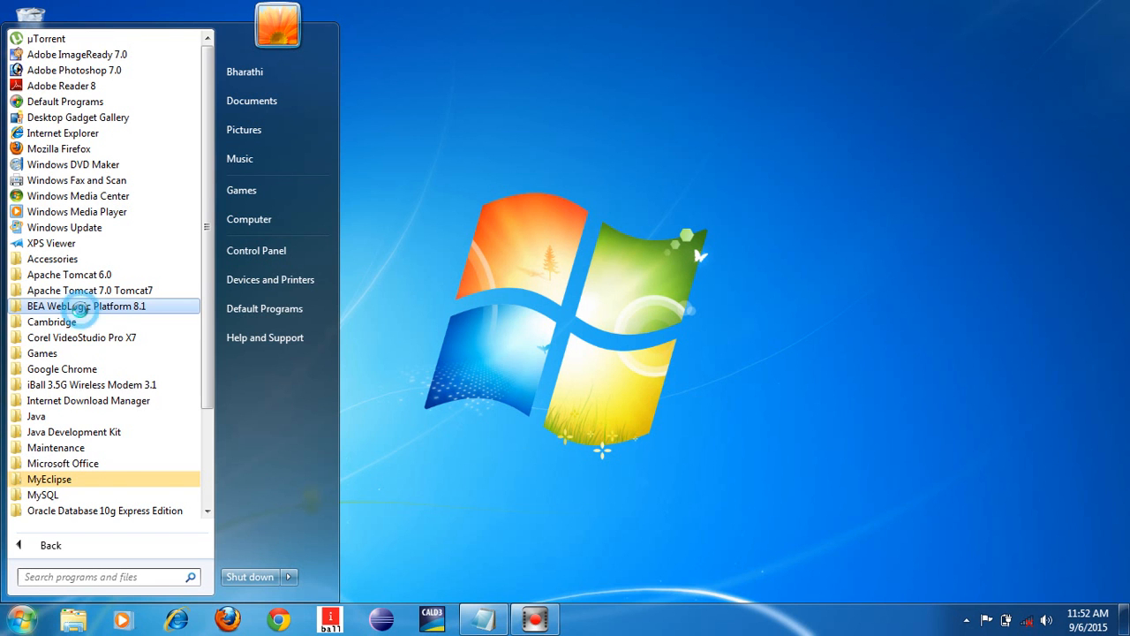
Launch the Configuration Wizard from All Programs > BEA WebLogic Platform 8.1 in the Start menu
left_click(81, 307)
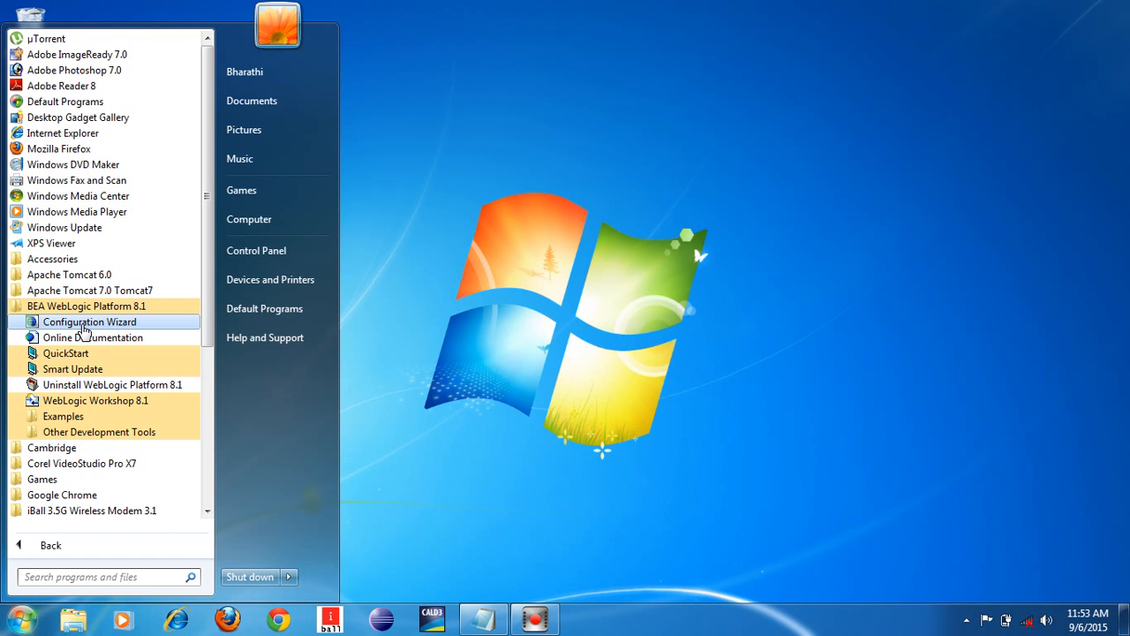
left_click(495, 409)
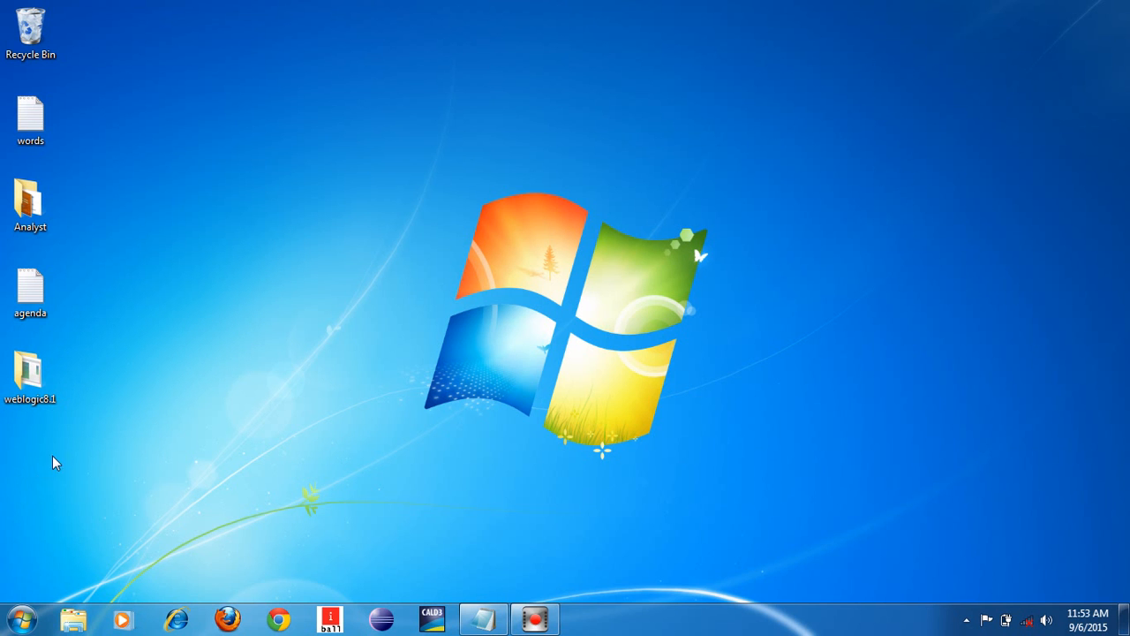
left_click(20, 618)
left_click(63, 542)
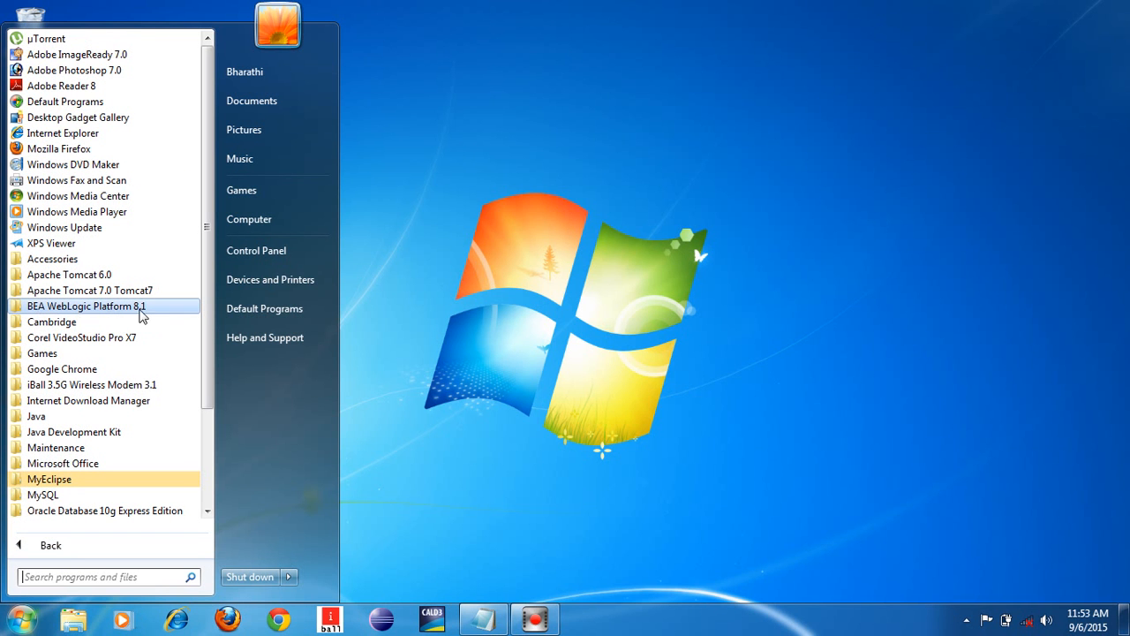
left_click(139, 309)
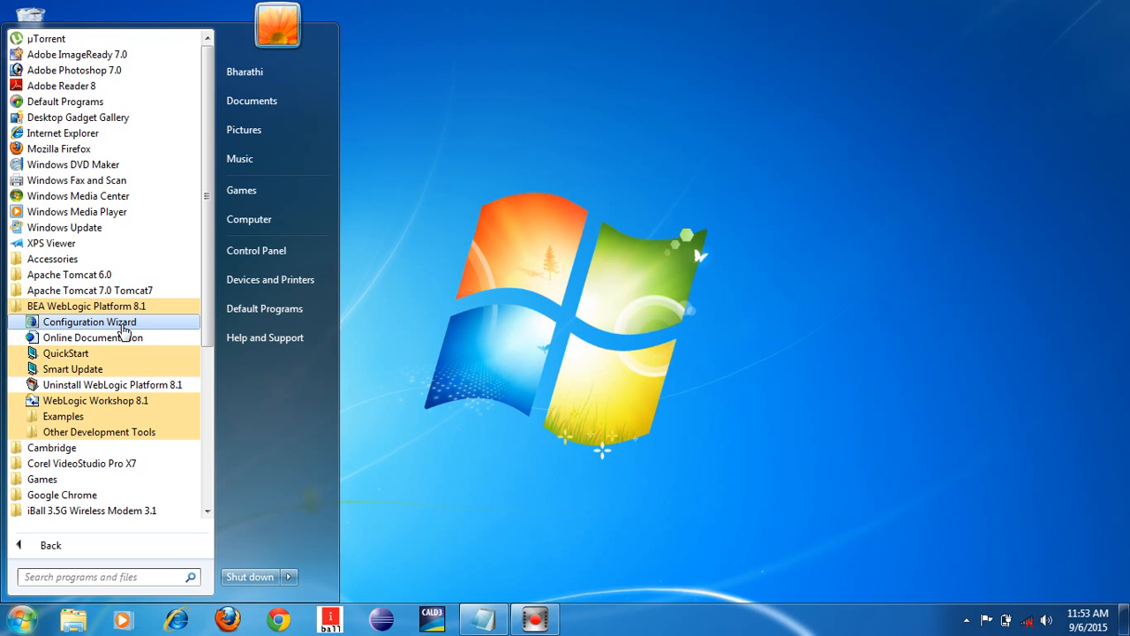
left_click(122, 324)
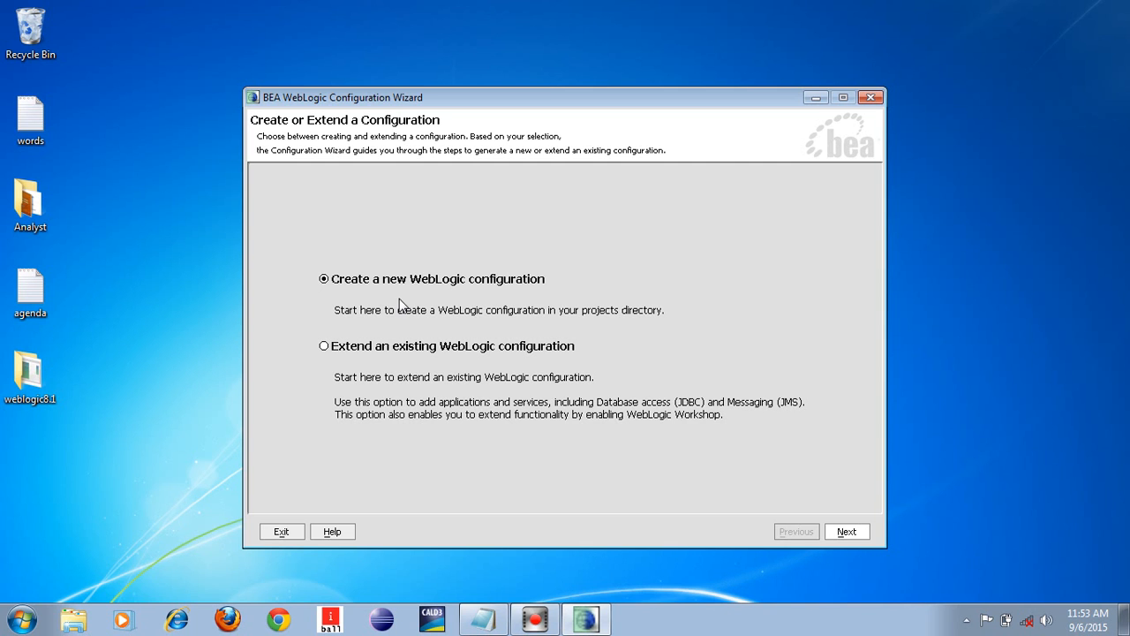
Choose 'Create a new WebLogic configuration' and proceed to the configuration template choice
left_click(513, 284)
left_click(845, 534)
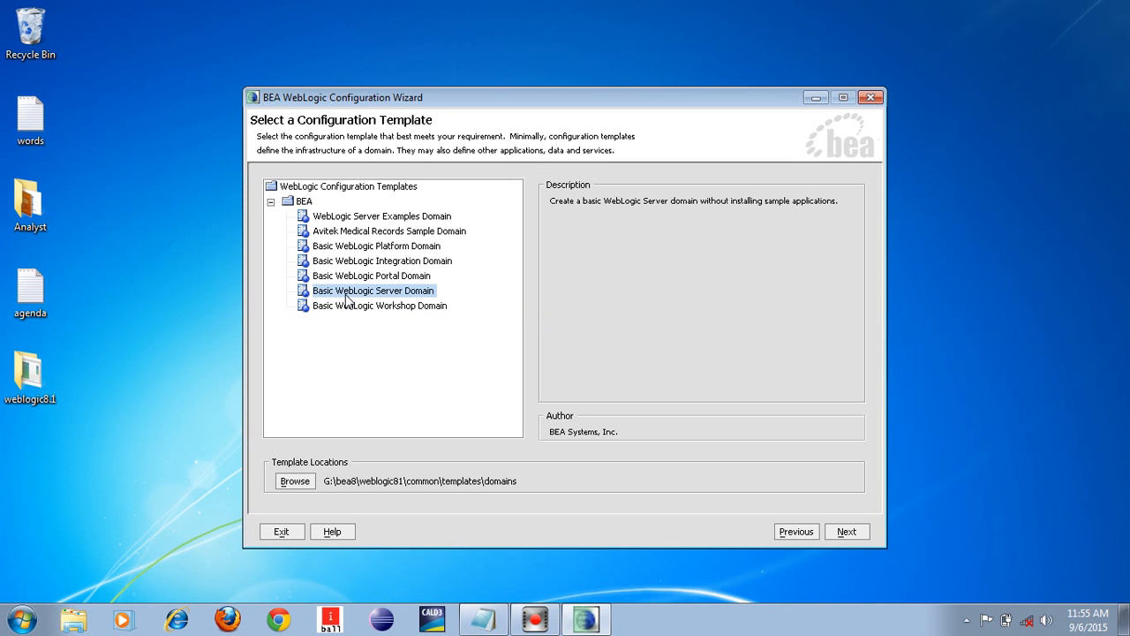
Accept the Basic WebLogic Server Domain template and keep the Express configuration option
left_click(846, 533)
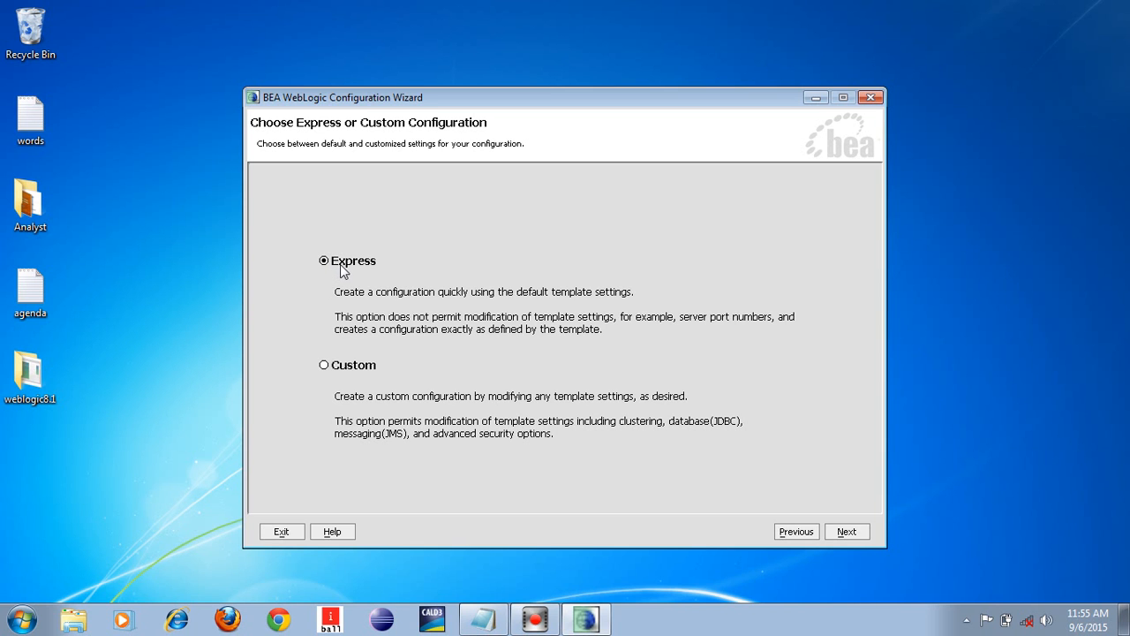
left_click(853, 533)
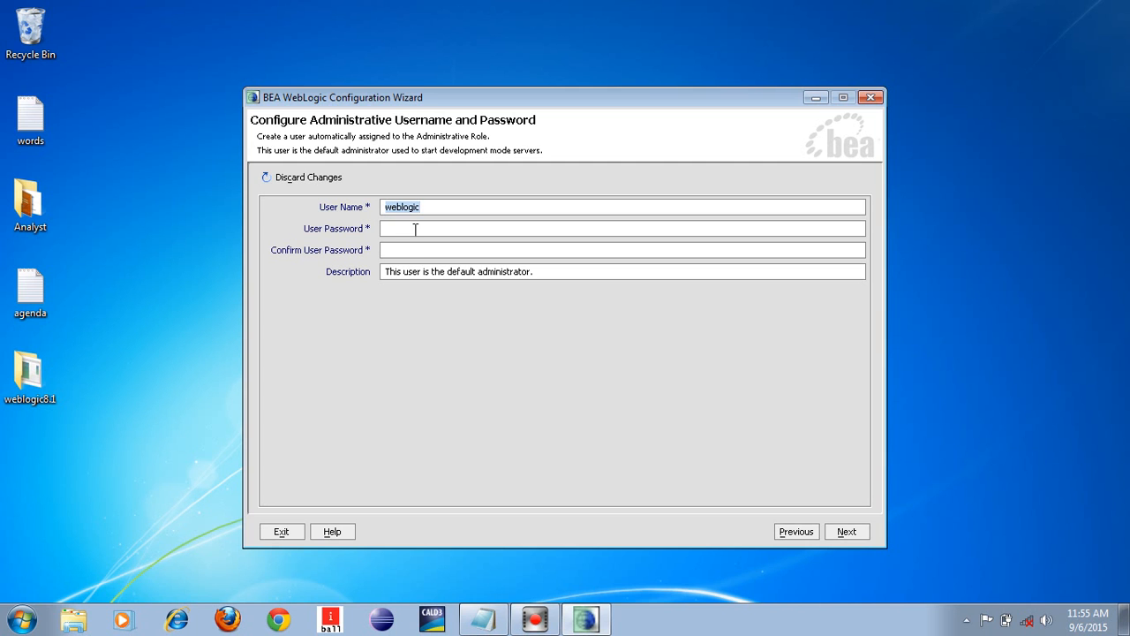
Replace the default administrator user name weblogic with crsktech
left_click(444, 209)
key("BackSpace")
key("BackSpace")
key("BackSpace")
key("BackSpace")
key("BackSpace")
key("BackSpace")
key("BackSpace")
key("BackSpace")
type("crsktech")
Enter the administrator password in User Password and again in Confirm User Password
left_click(411, 230)
type("**blogic")
left_click(414, 249)
left_click(415, 249)
type("weblo")
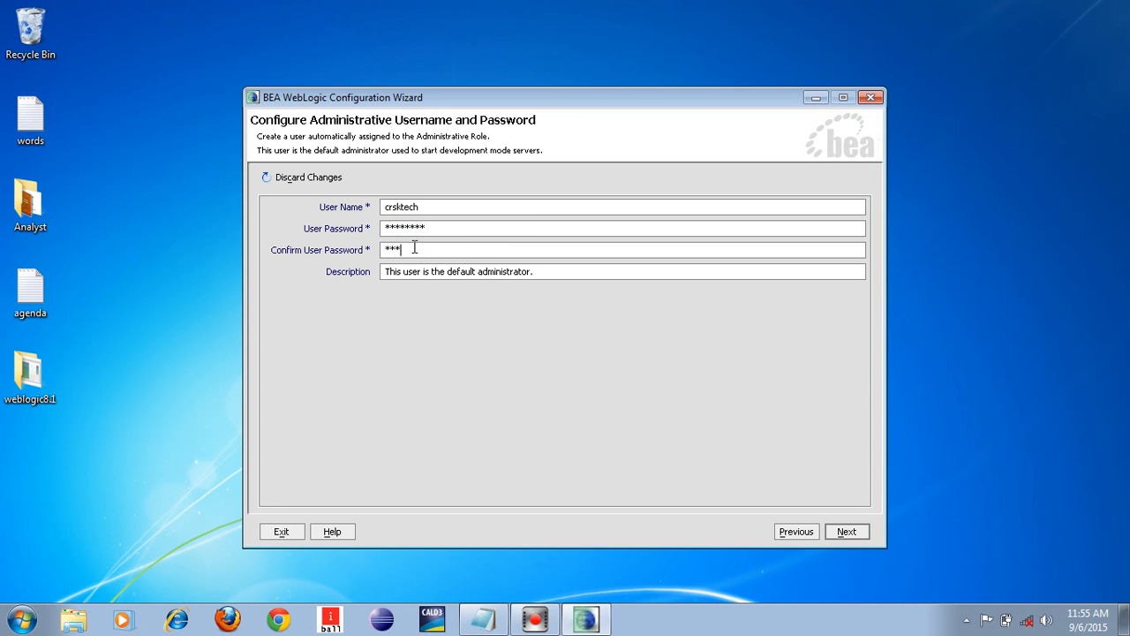
type("gic")
Keep Development Mode with the Sun SDK 1.4.1_03-ea and advance to the summary page
left_click(842, 534)
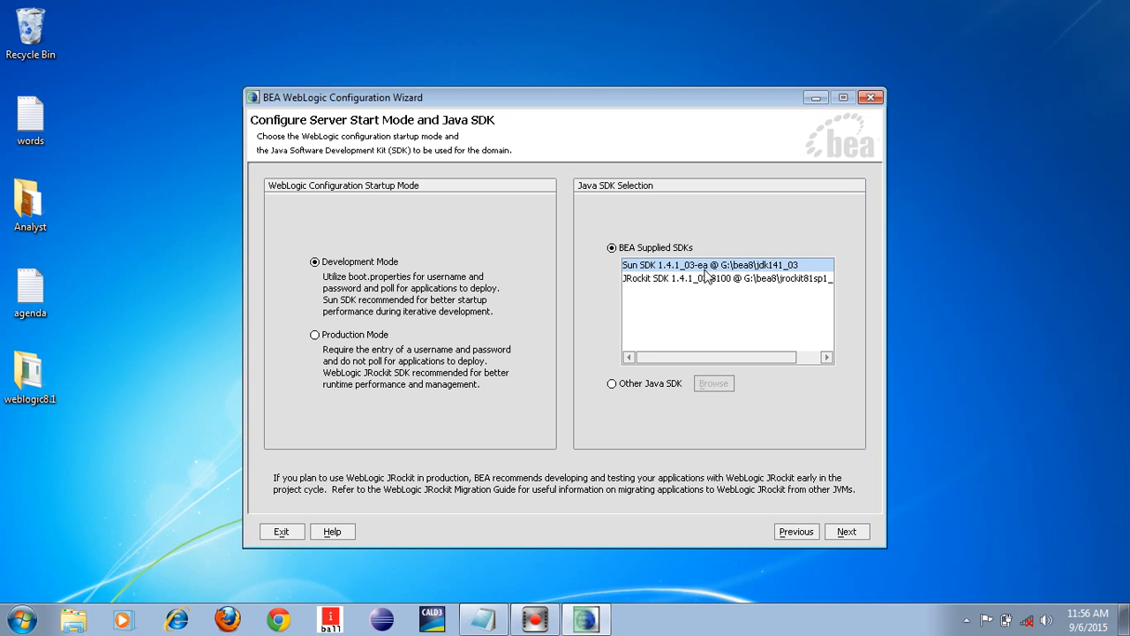
left_click(645, 269)
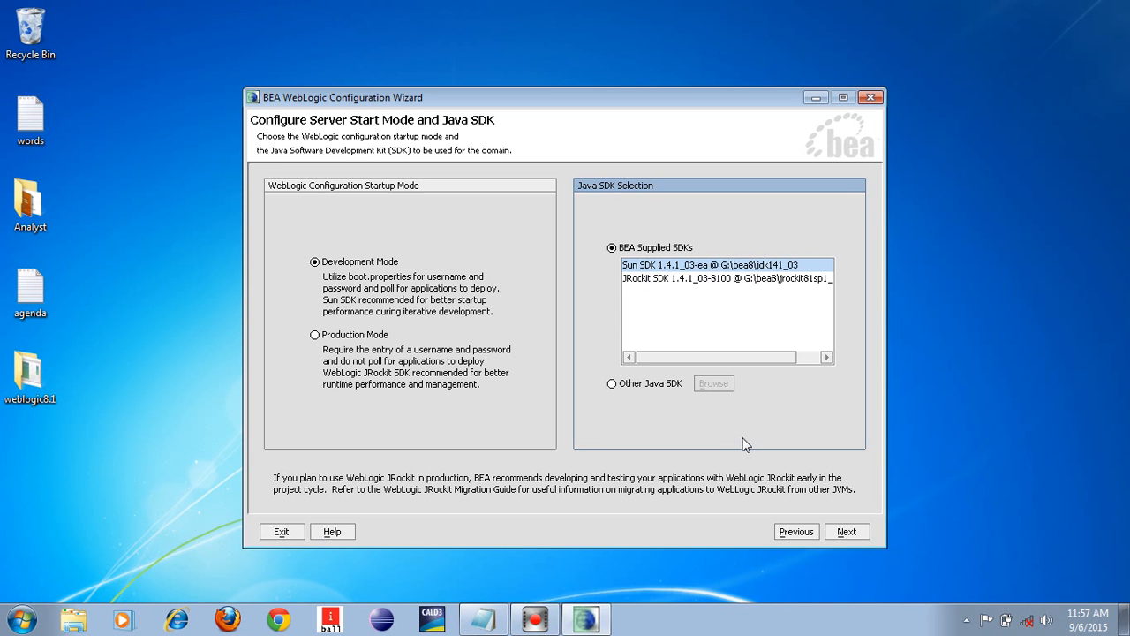
left_click(843, 535)
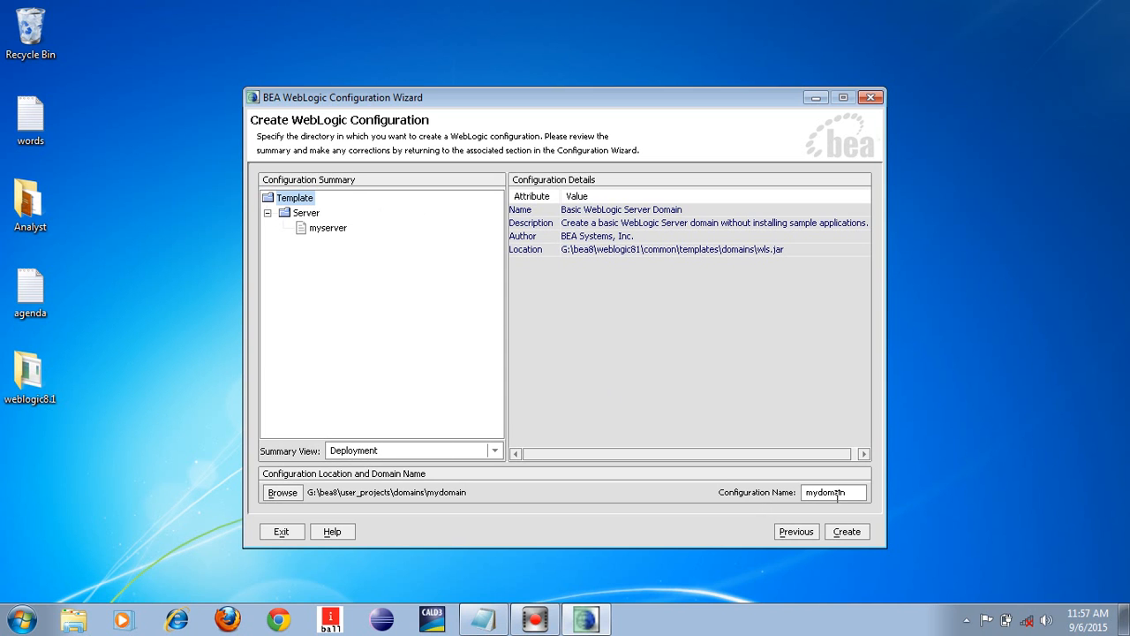
Change the configuration name from mydomain to crsktech
double_click(838, 495)
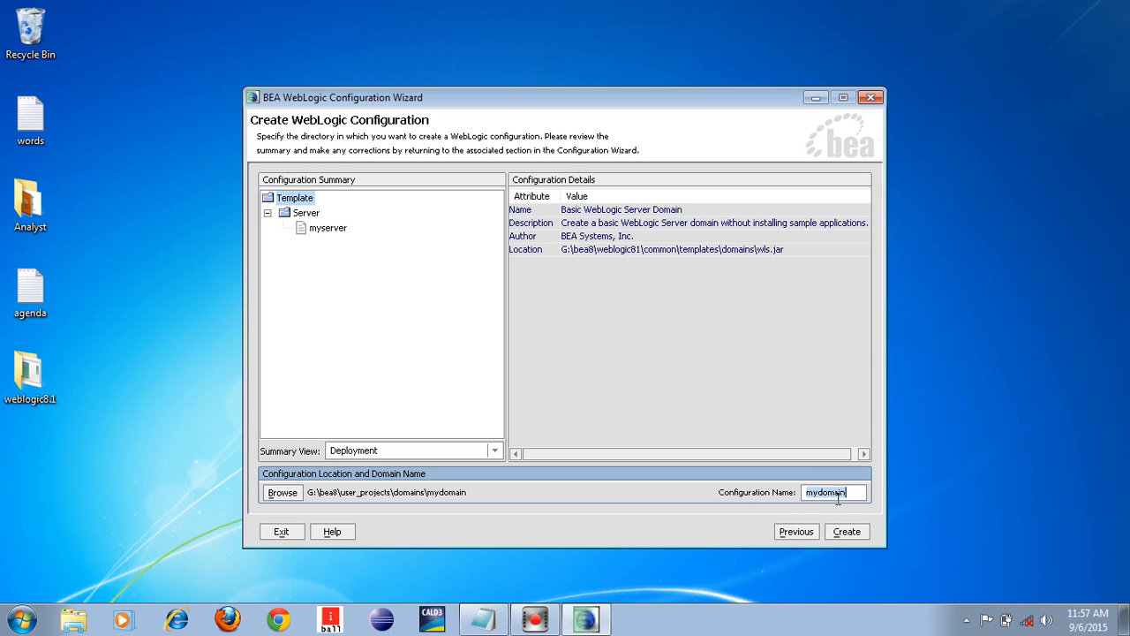
key("BackSpace")
type("crsktech")
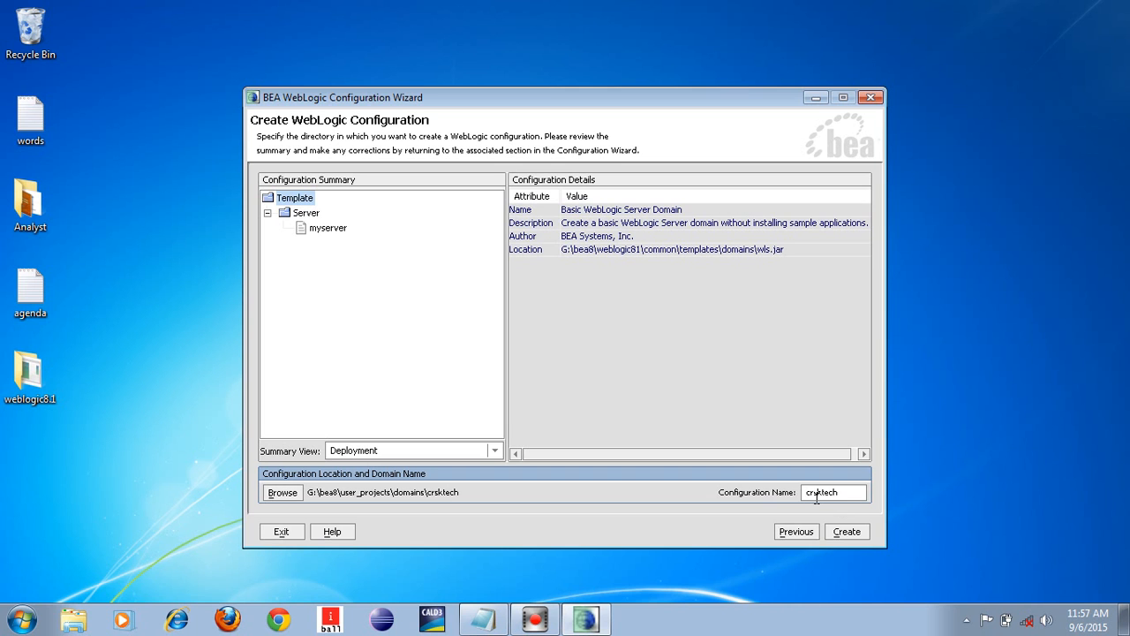
Create the crsktech domain, close the wizard with Done, and return to the Notepad agenda
left_click(852, 537)
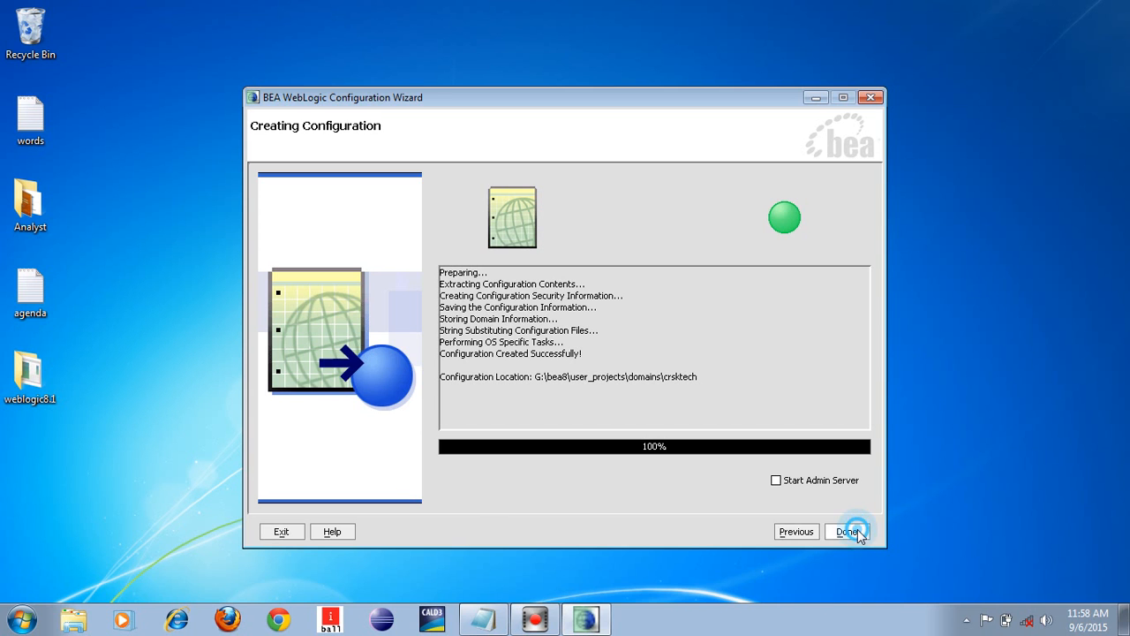
left_click(850, 530)
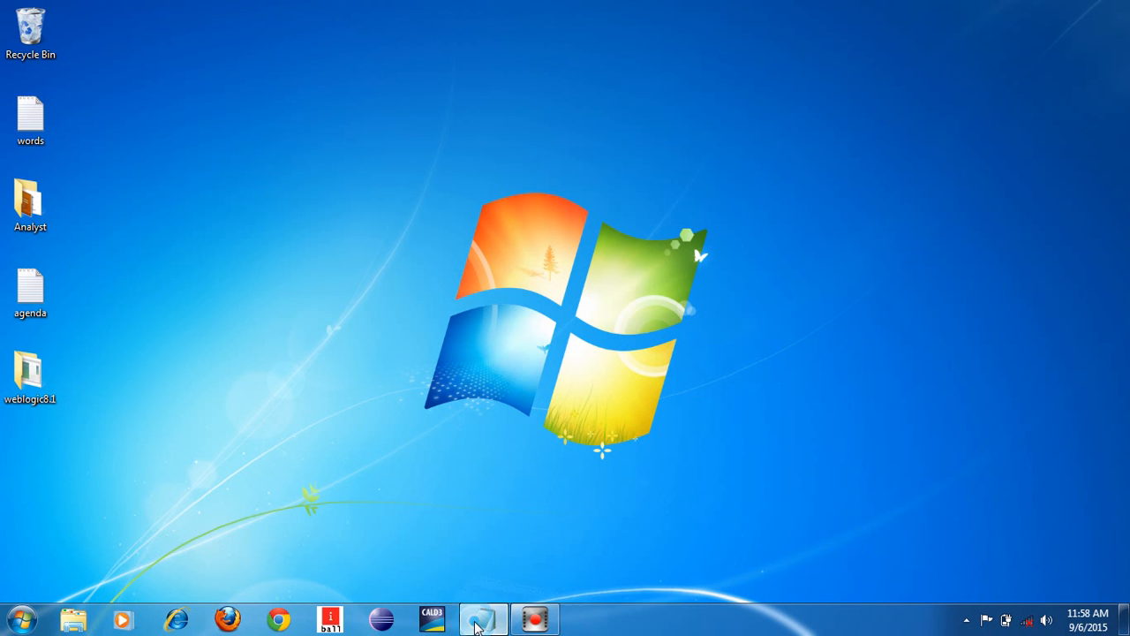
left_click(483, 619)
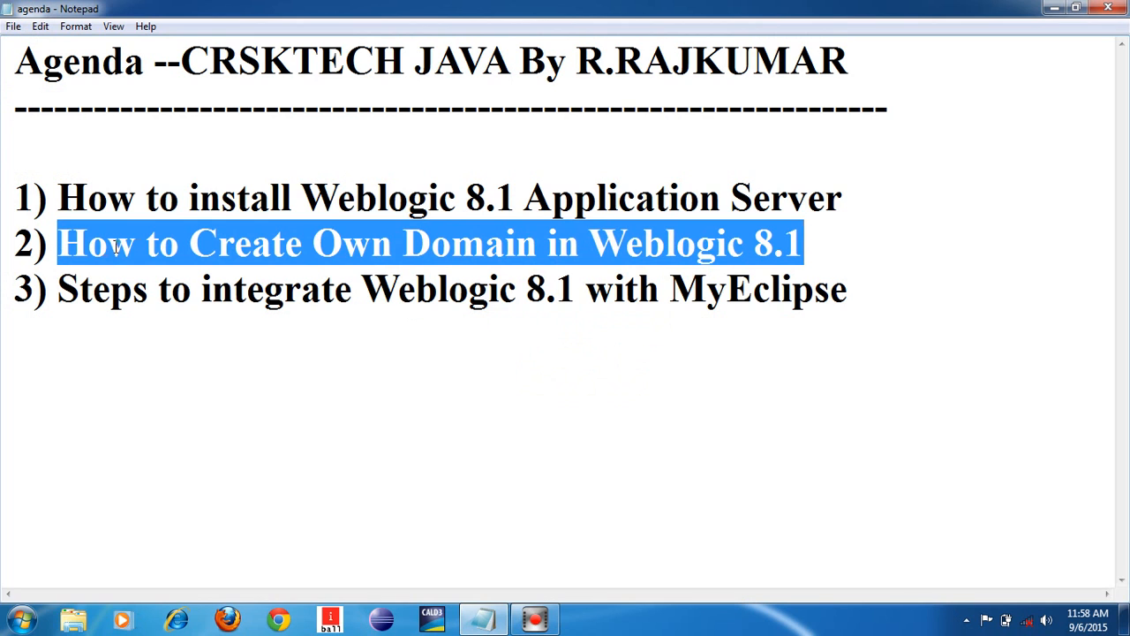